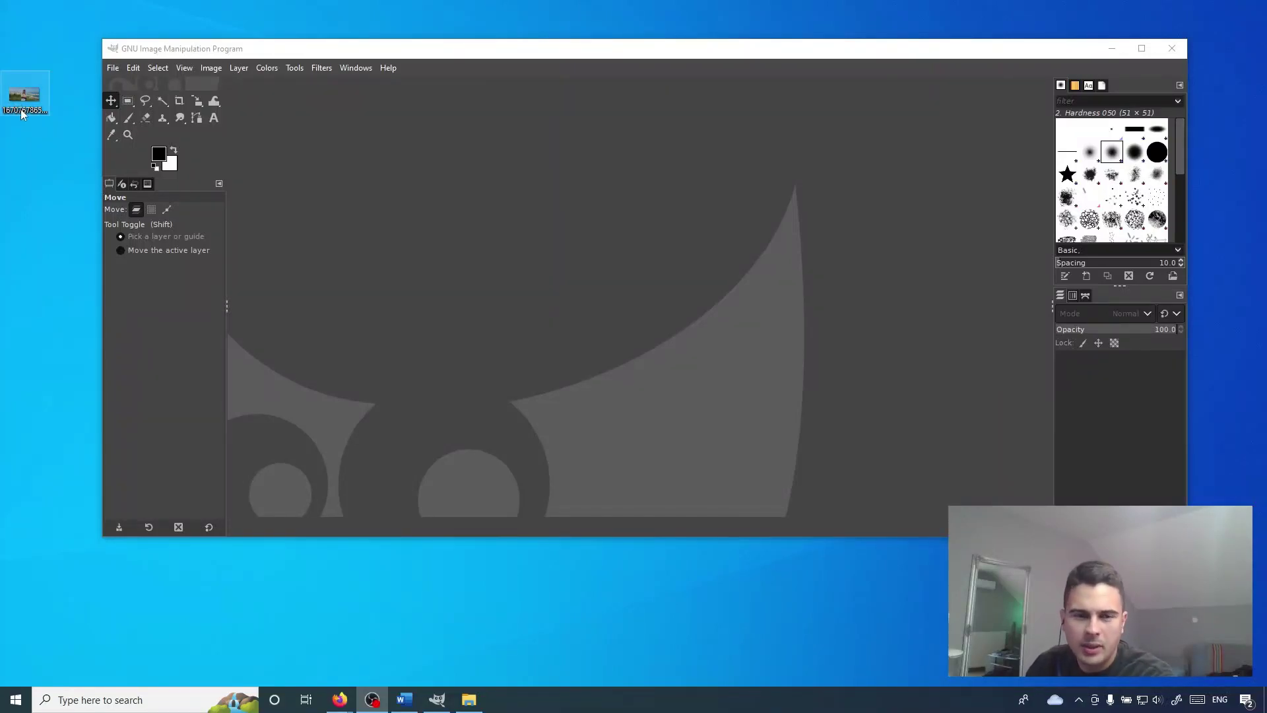
Step: Open the desktop photo 1670767865671.jpg in GIMP for editing
drag(22, 102, 378, 216)
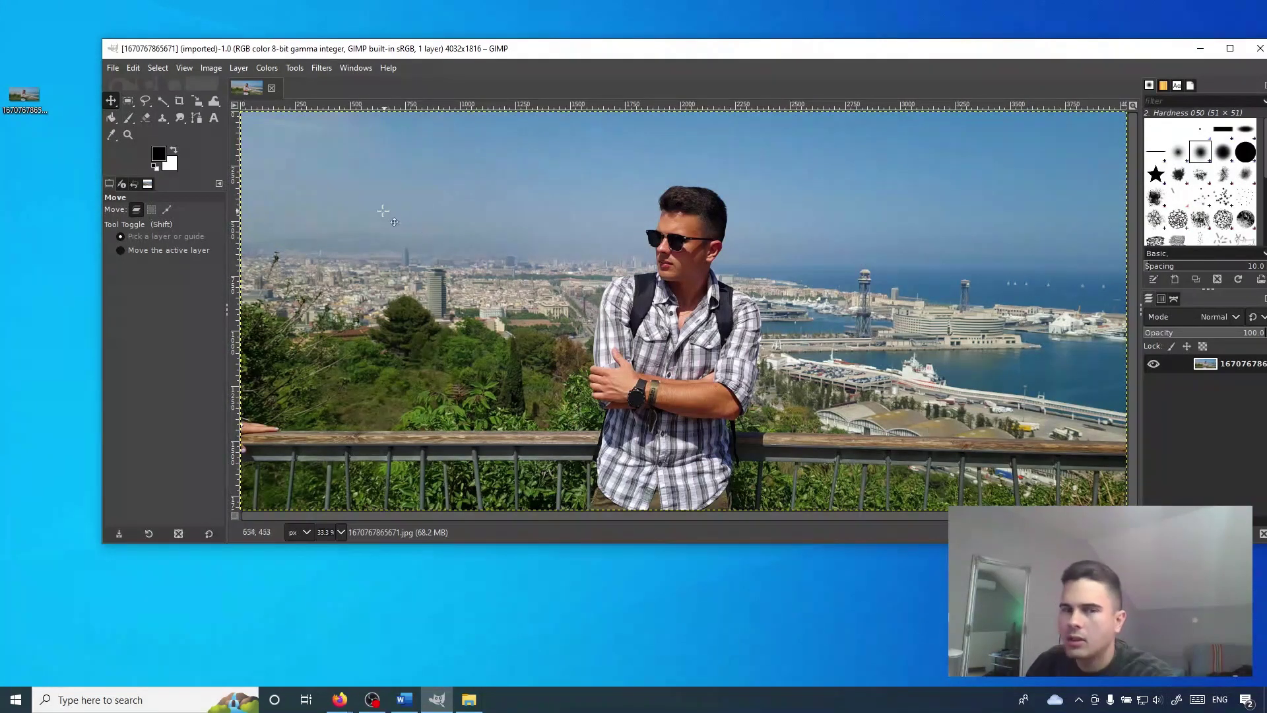
click(112, 67)
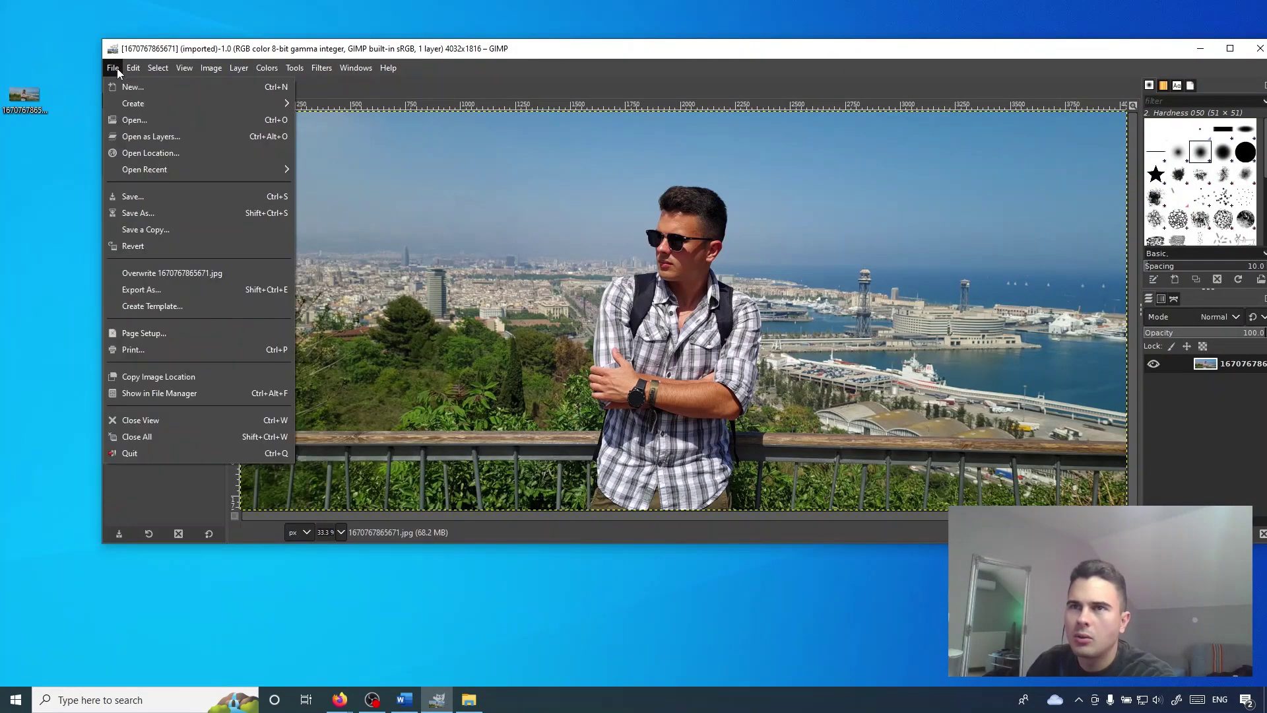
click(161, 121)
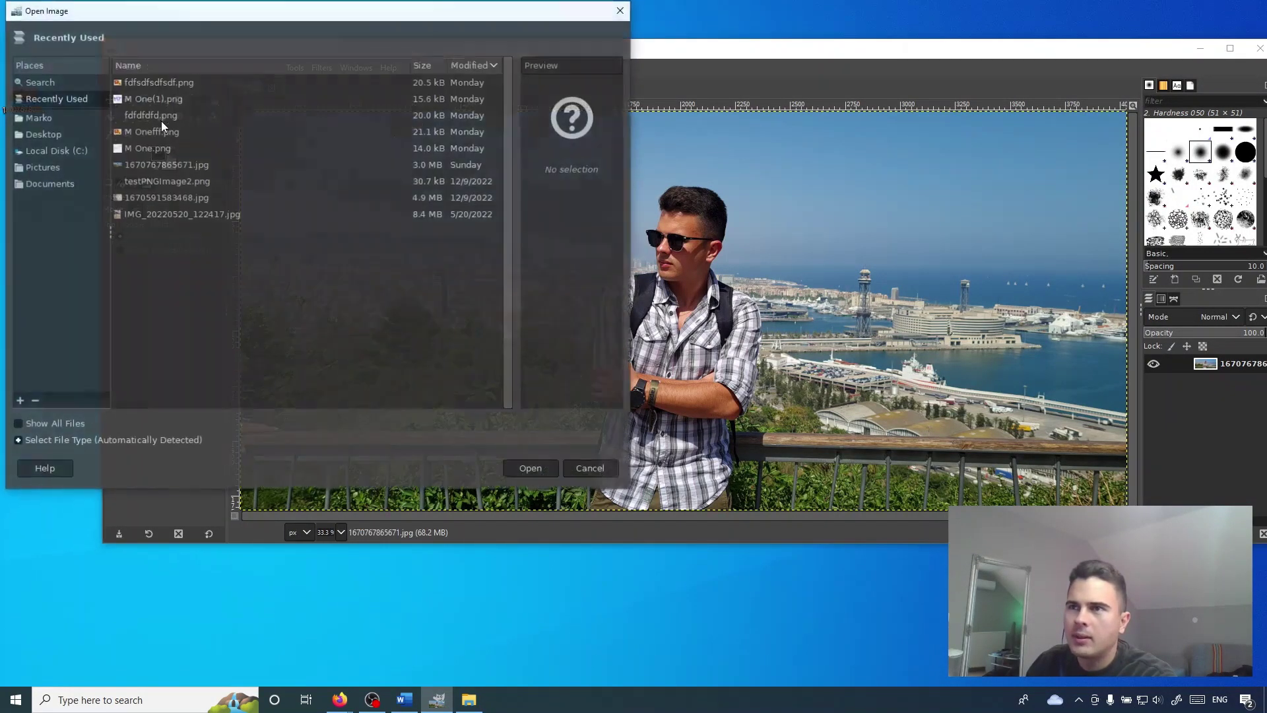
click(51, 134)
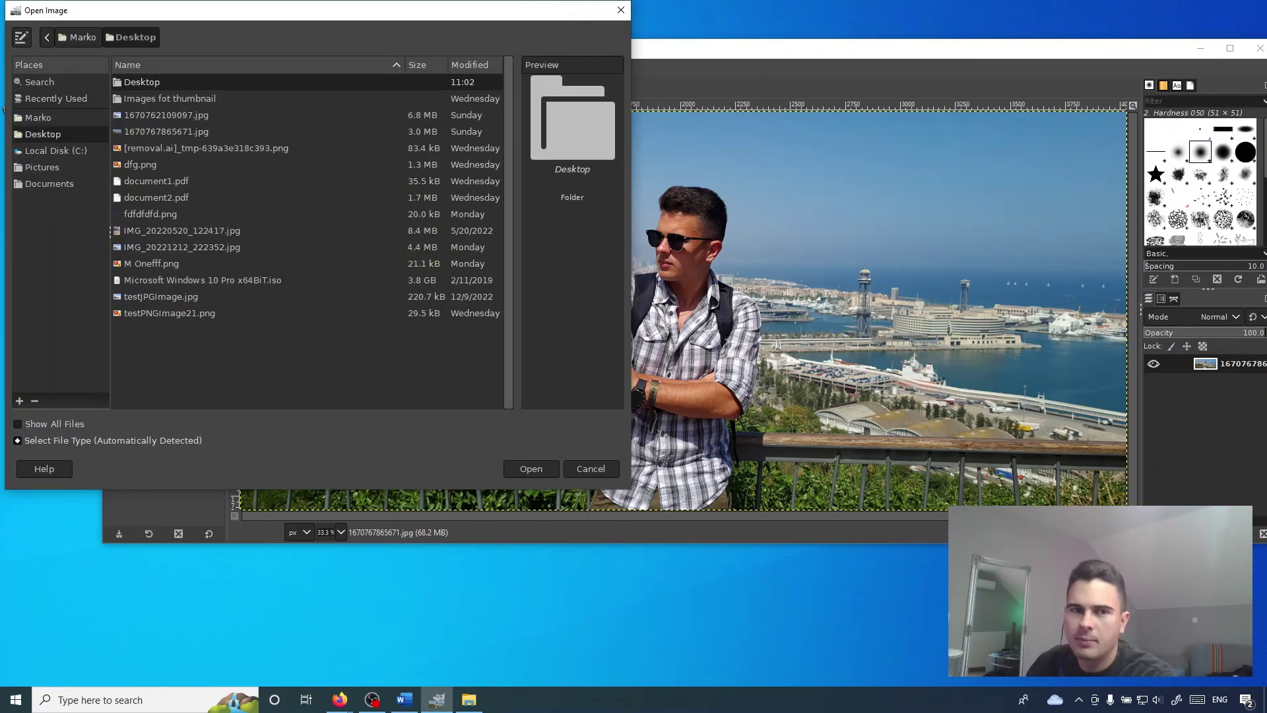
click(620, 9)
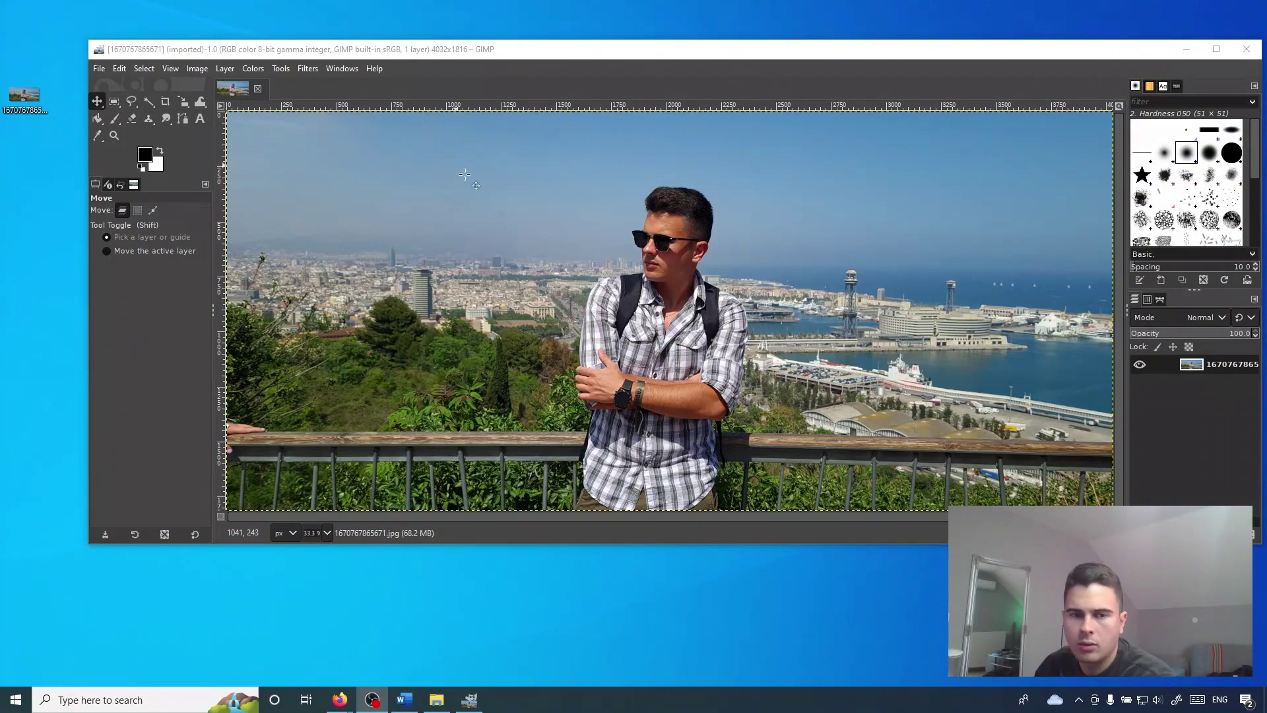
Step: Activate the Crop tool and fix its aspect ratio at 16:9
scroll(527, 211, down, 1)
scroll(526, 211, up, 1)
scroll(519, 207, down, 1)
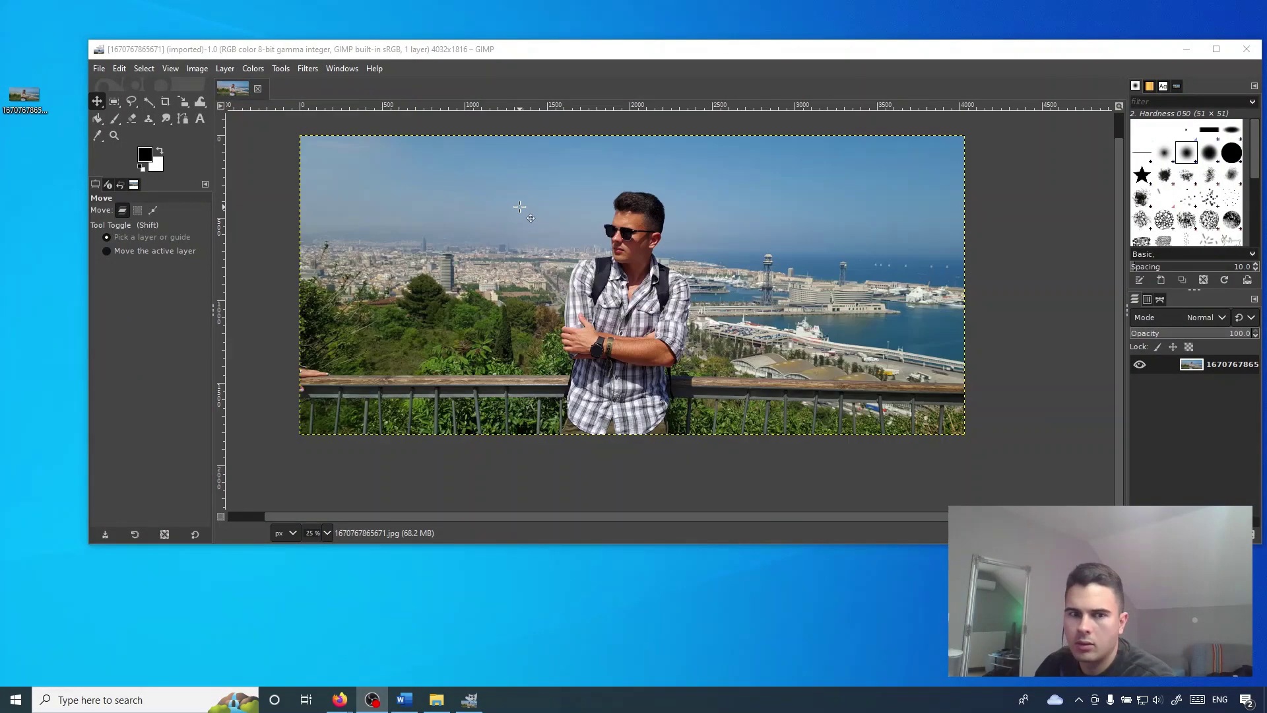
scroll(485, 215, up, 1)
scroll(485, 215, down, 1)
scroll(485, 214, down, 1)
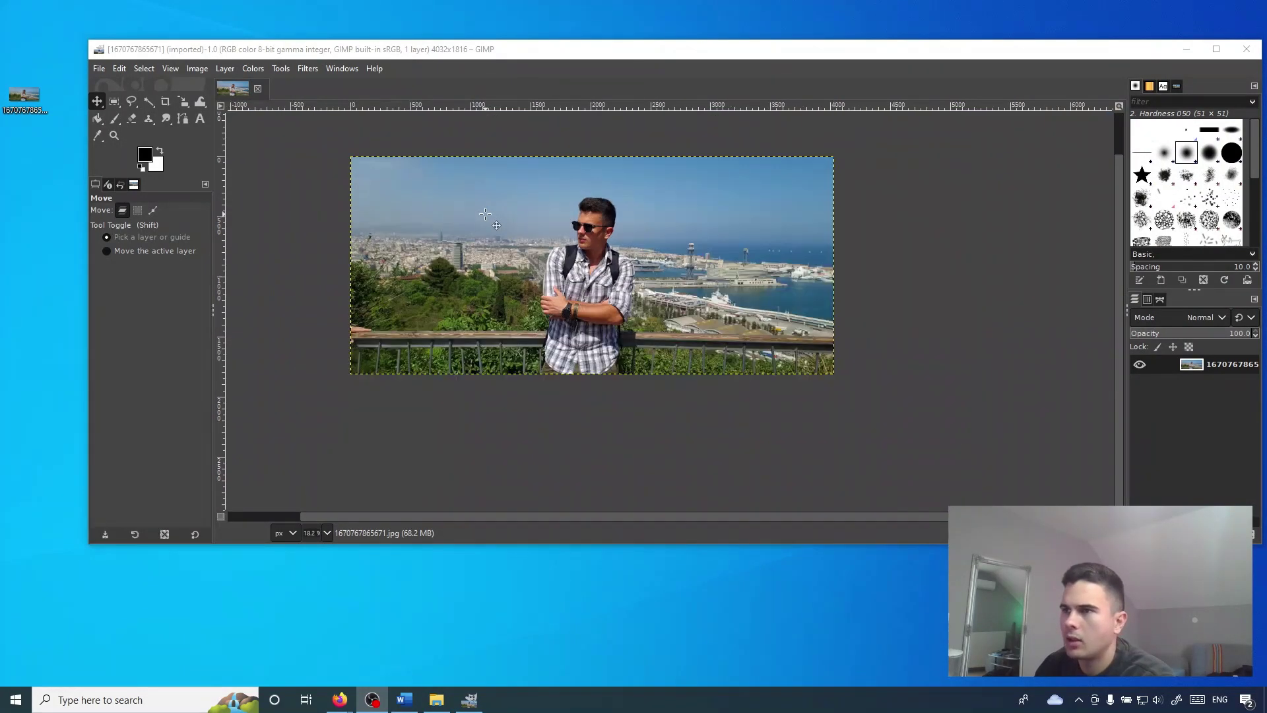
scroll(485, 214, up, 1)
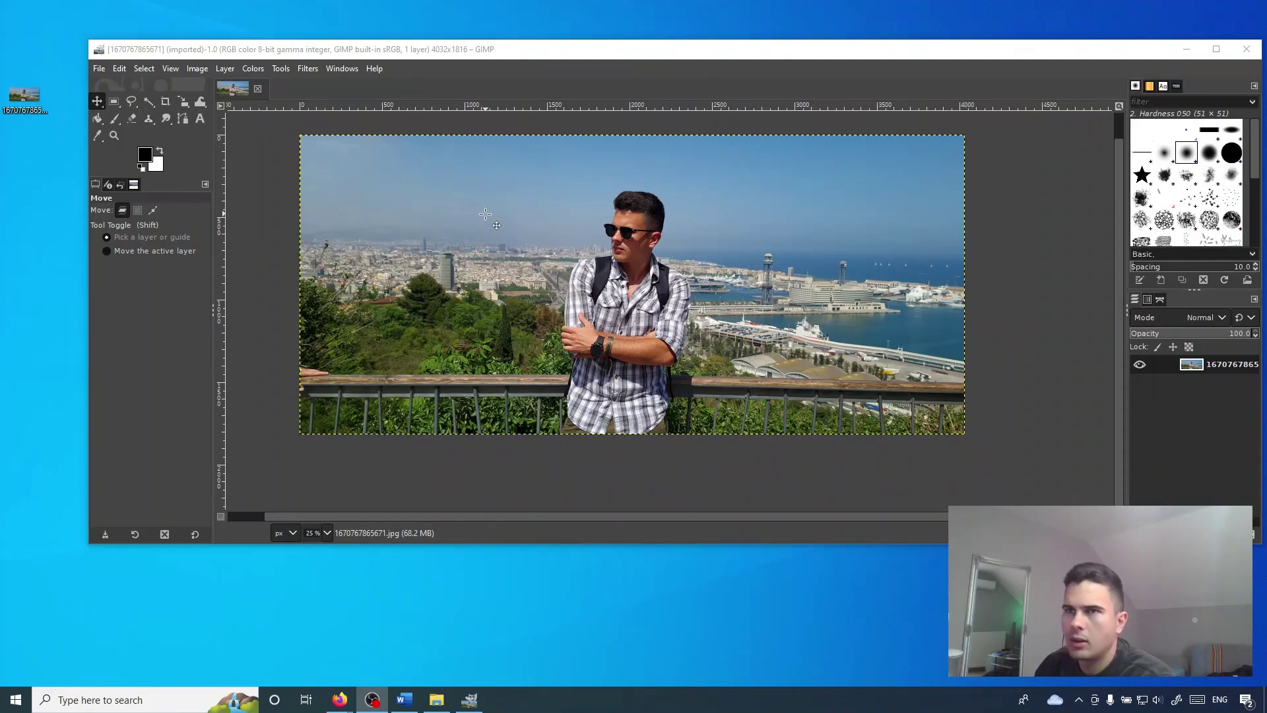
click(288, 68)
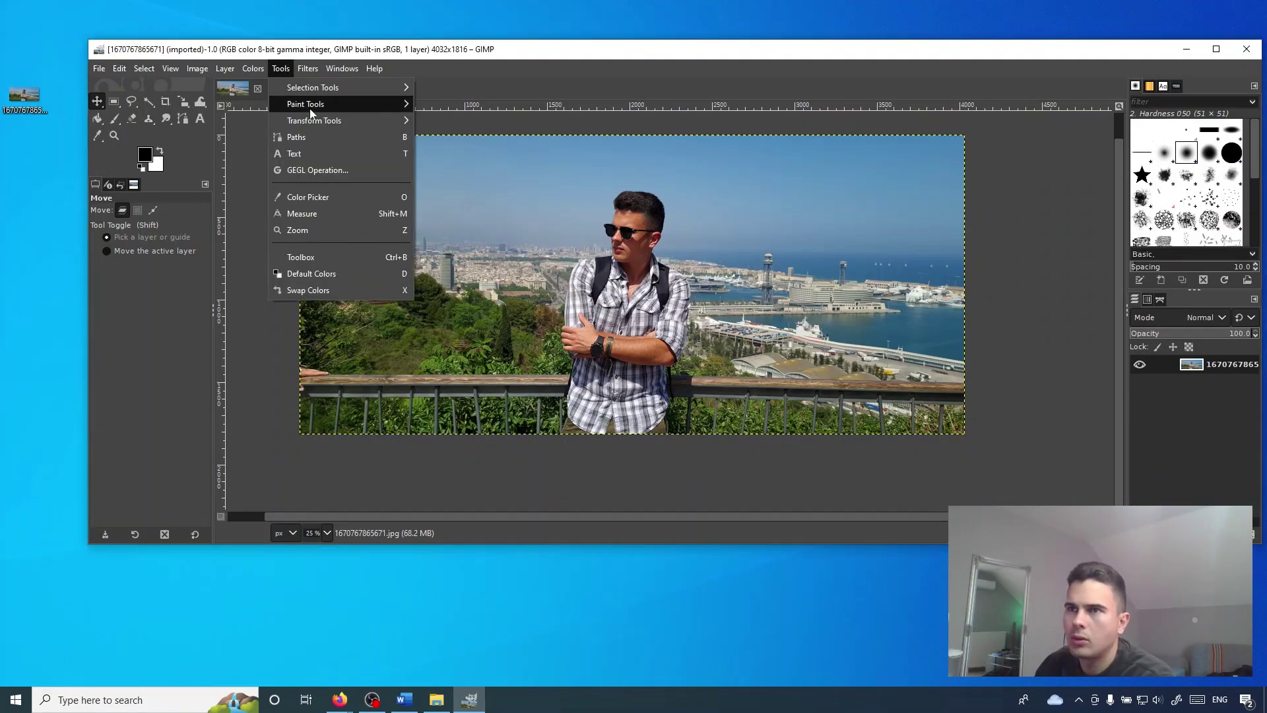
mouse_move(318, 118)
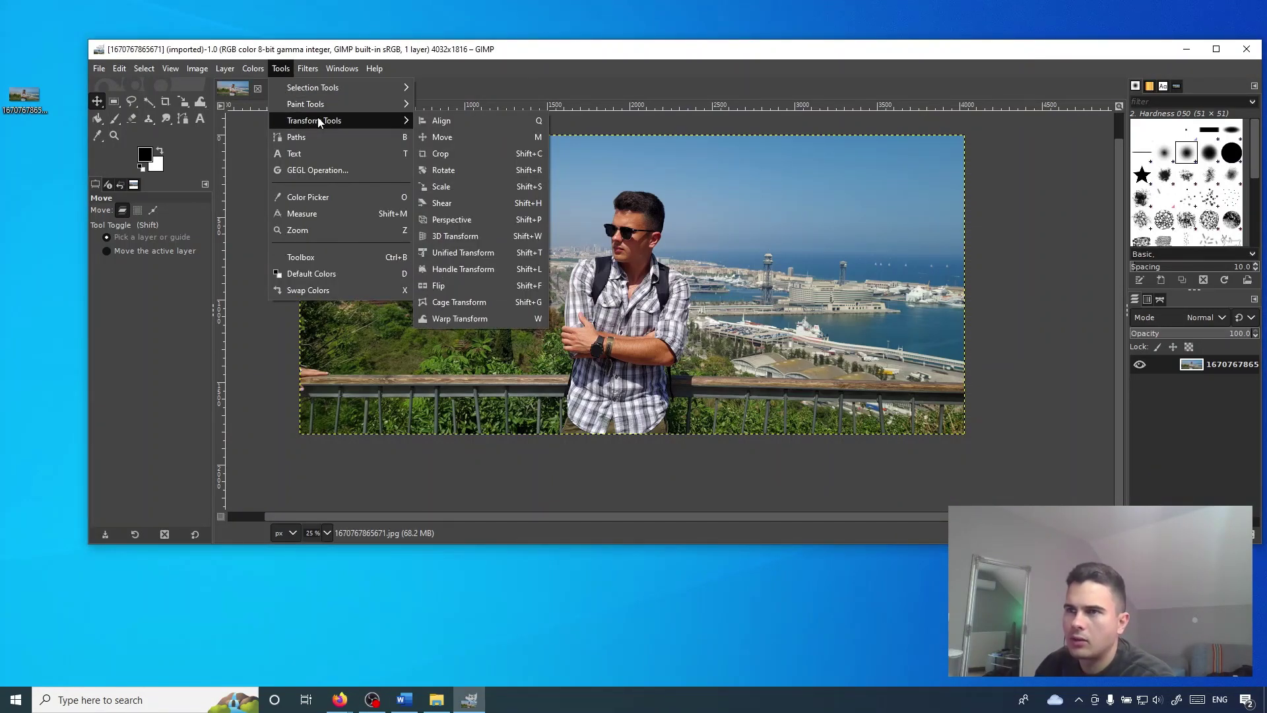
click(459, 154)
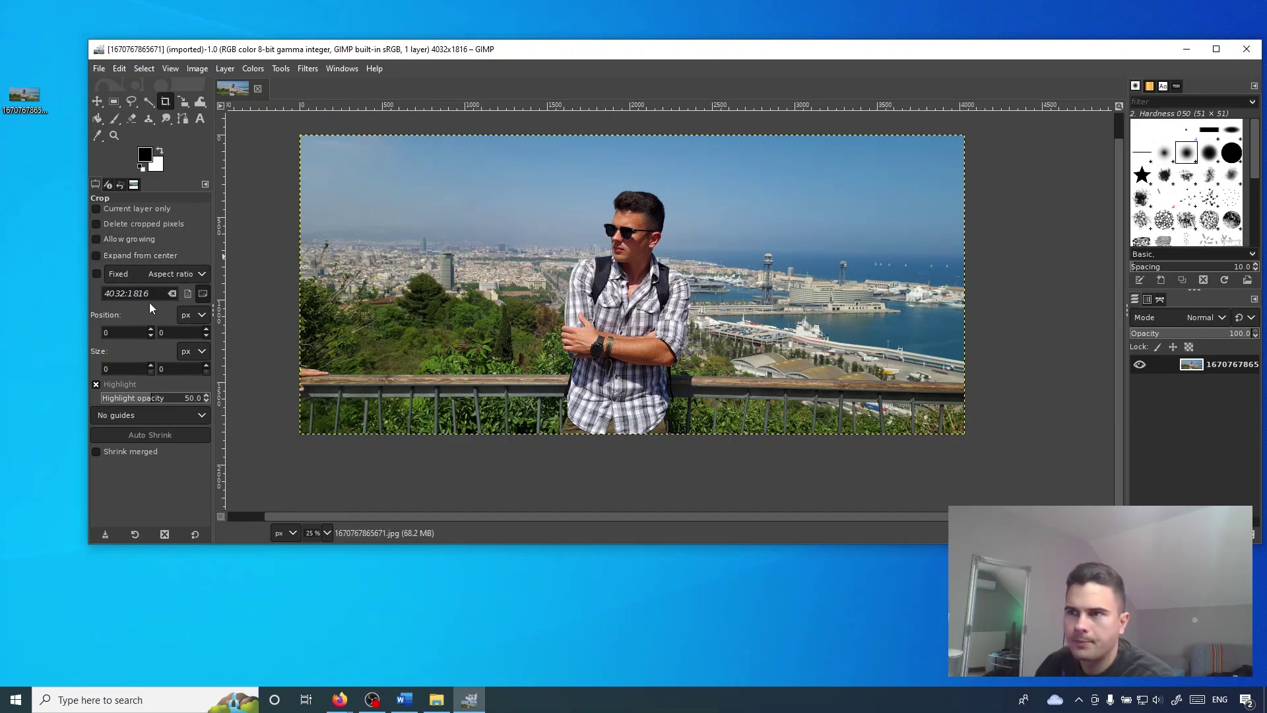
click(96, 274)
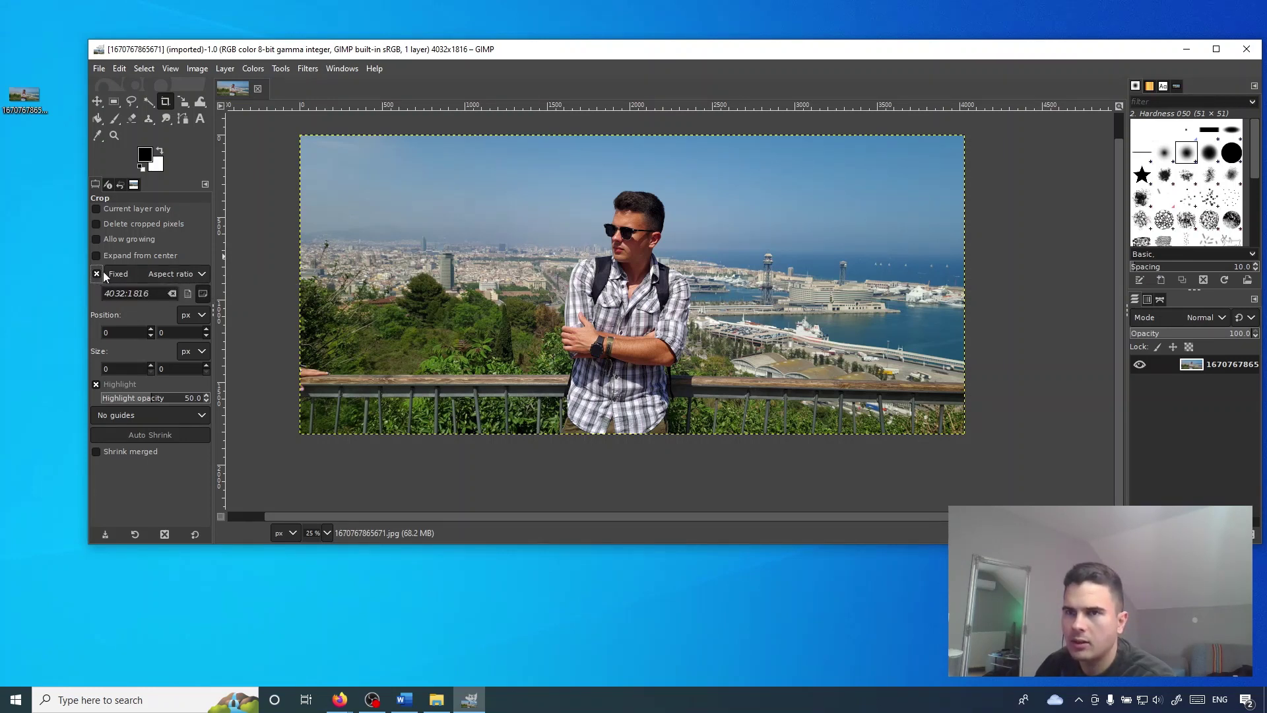
triple_click(150, 293)
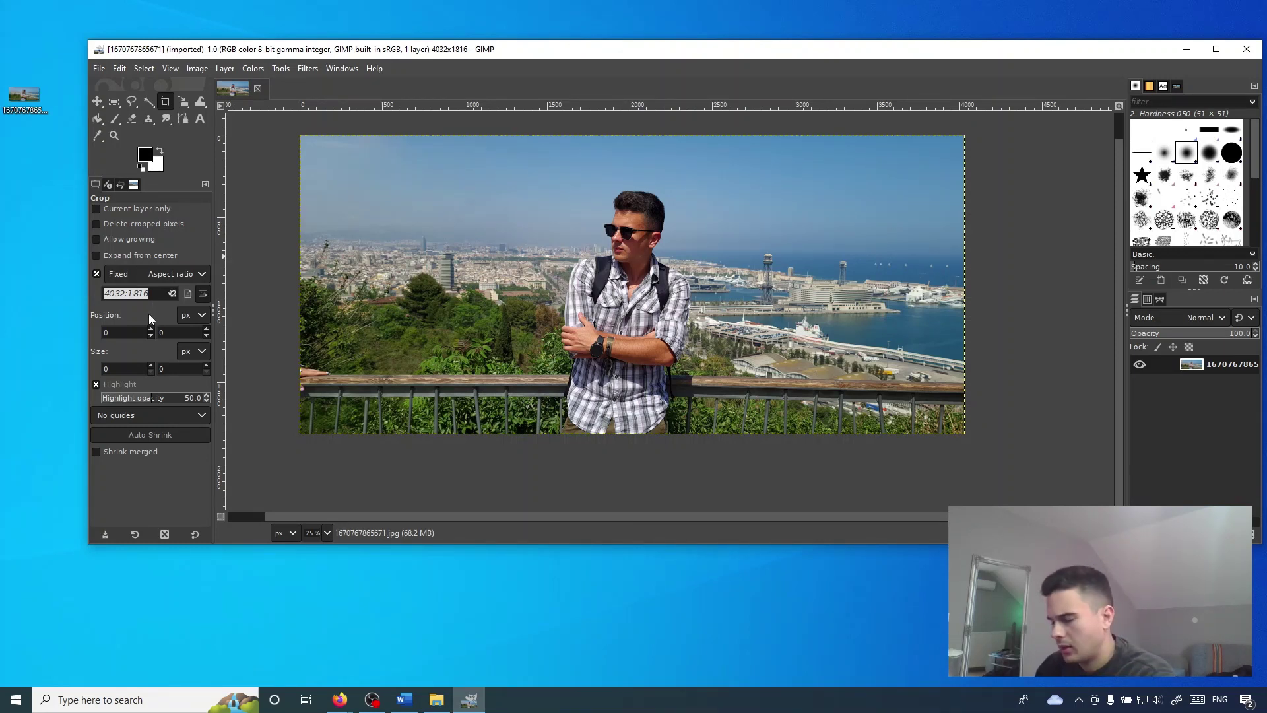
text(16:9)
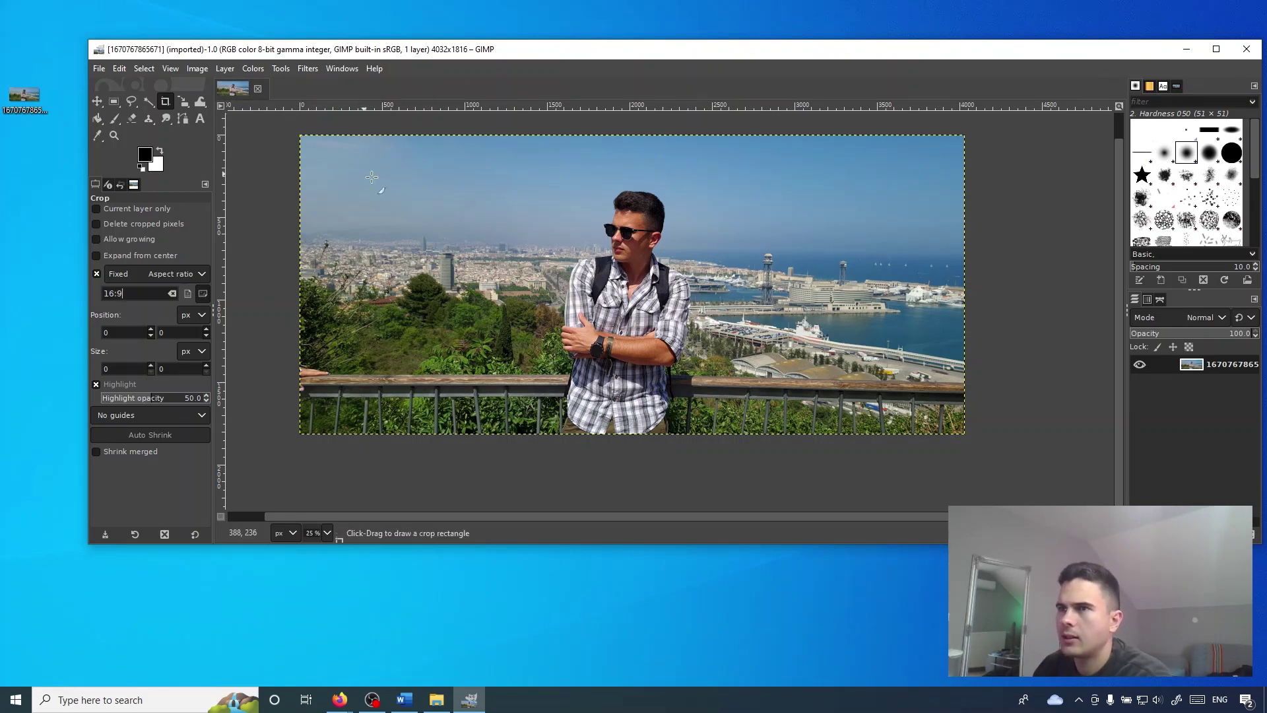
Step: Crop the photo around the man to a full-height area of about 3228 × 1816 px, starting about 403 px from its left edge
drag(387, 140, 908, 436)
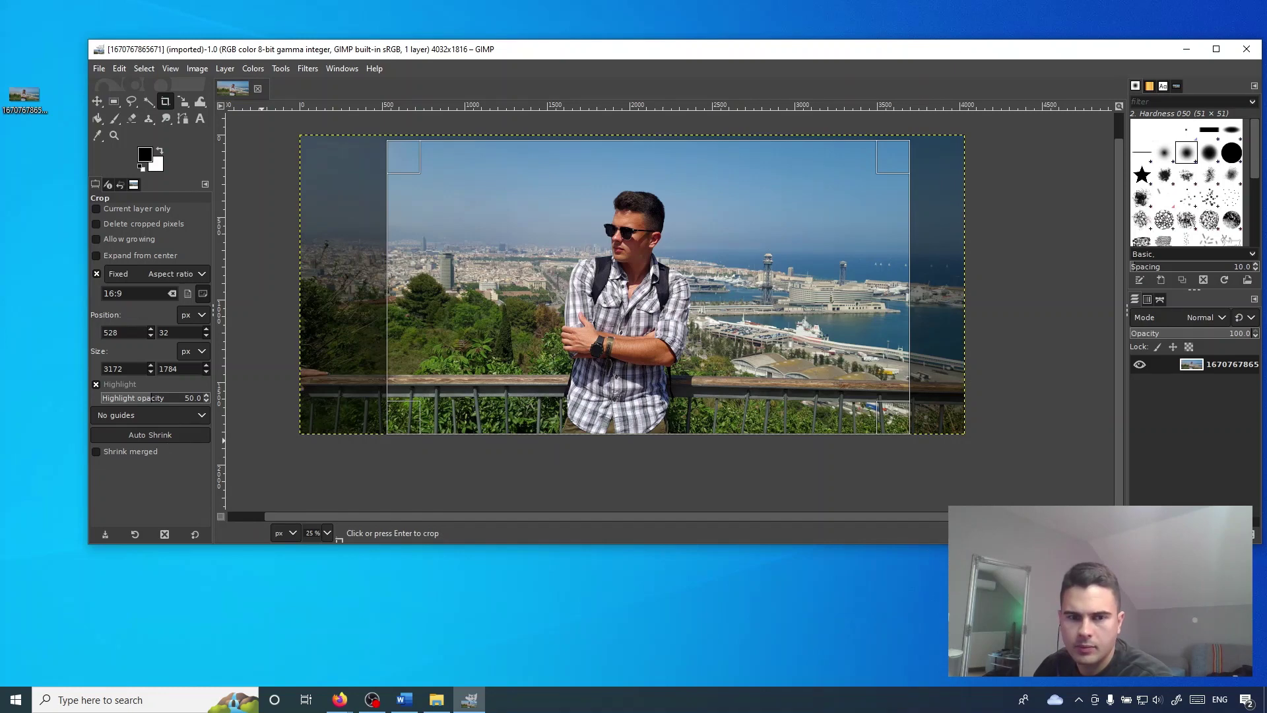
drag(404, 153, 399, 142)
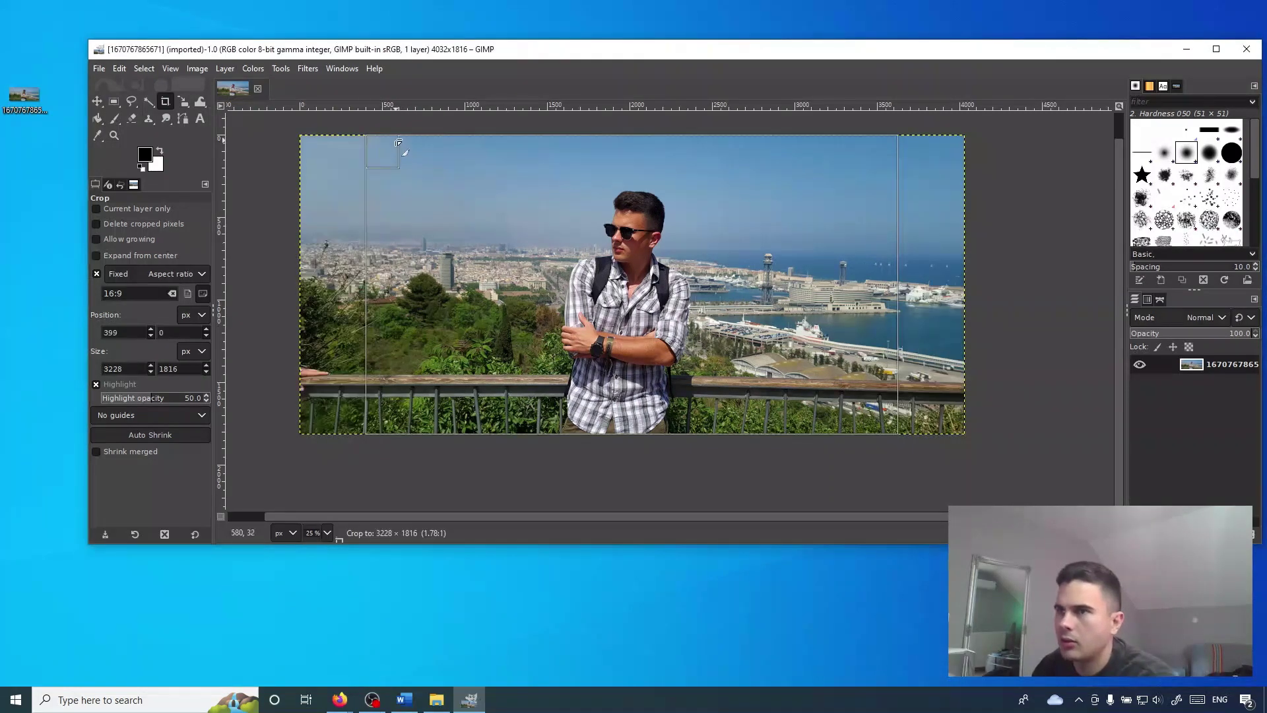
mouse_move(897, 426)
mouse_down()
mouse_move(904, 438)
mouse_move(848, 410)
mouse_up()
mouse_move(848, 411)
mouse_down()
mouse_move(453, 205)
mouse_move(508, 294)
mouse_move(701, 369)
mouse_move(767, 419)
mouse_move(667, 310)
mouse_move(528, 231)
mouse_move(762, 365)
mouse_move(871, 458)
mouse_move(857, 455)
mouse_up()
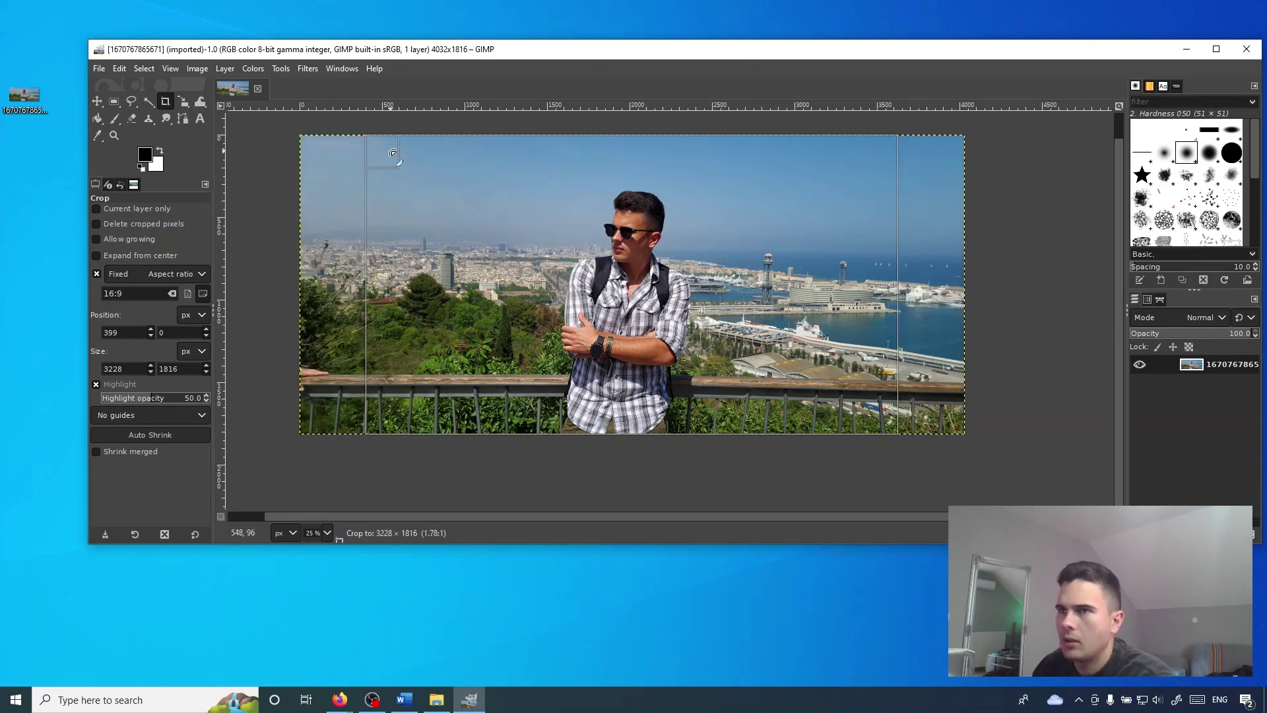
drag(687, 342, 687, 343)
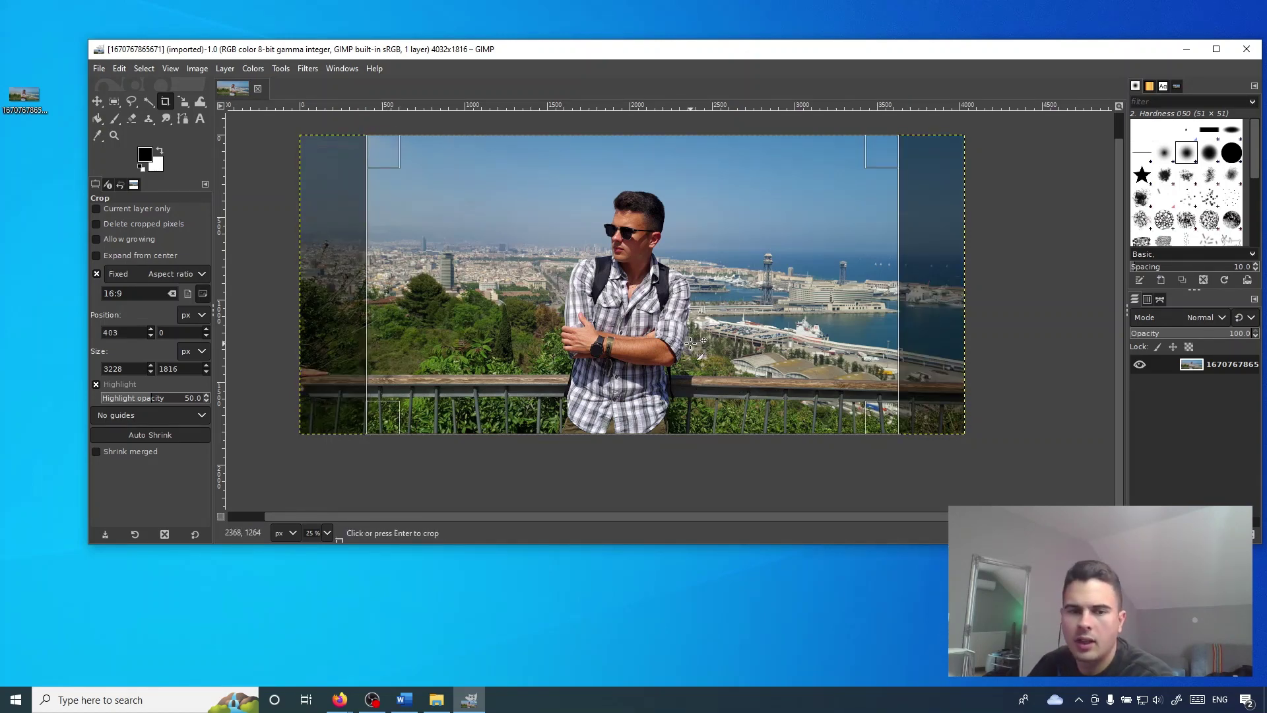
key(Return)
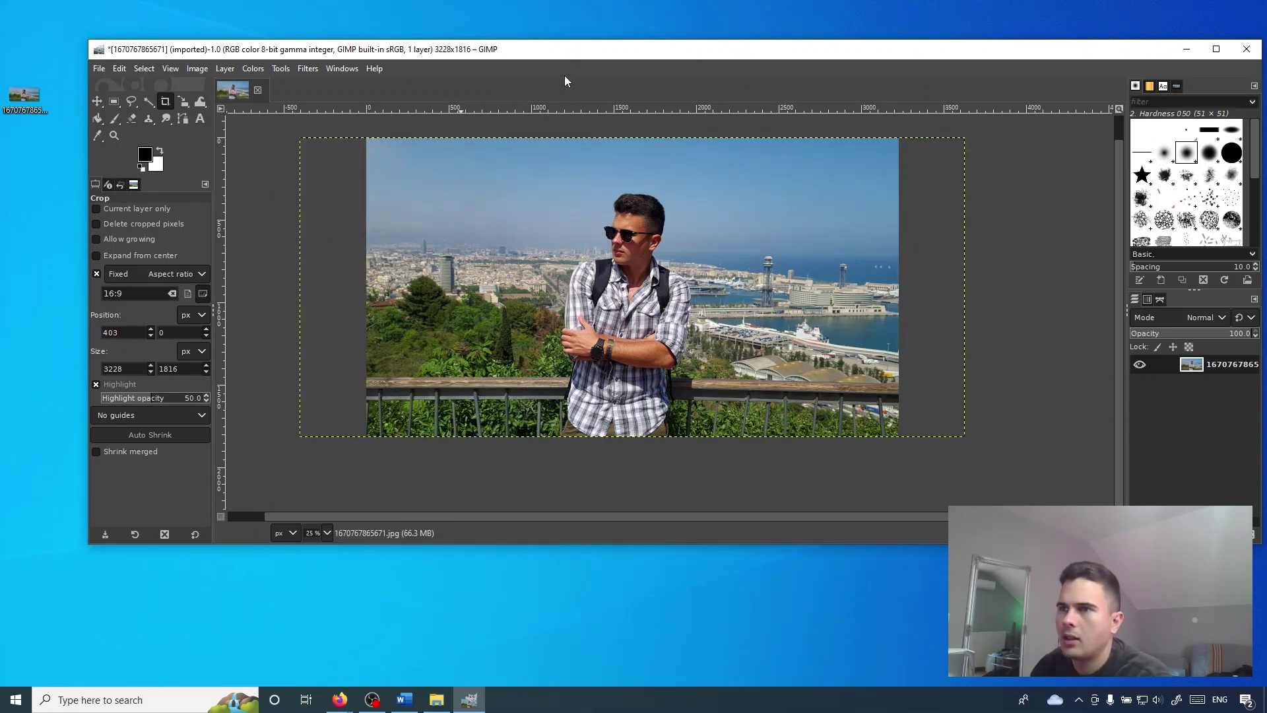
key(alt+Tab)
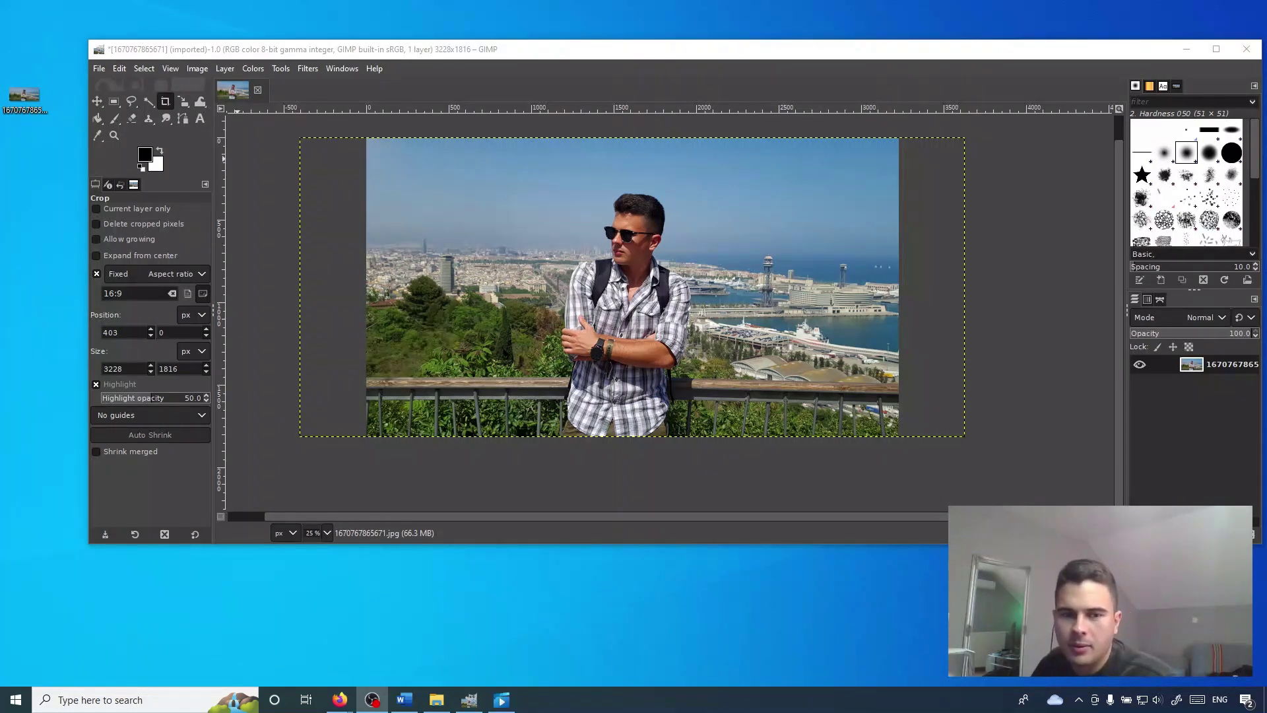
click(99, 68)
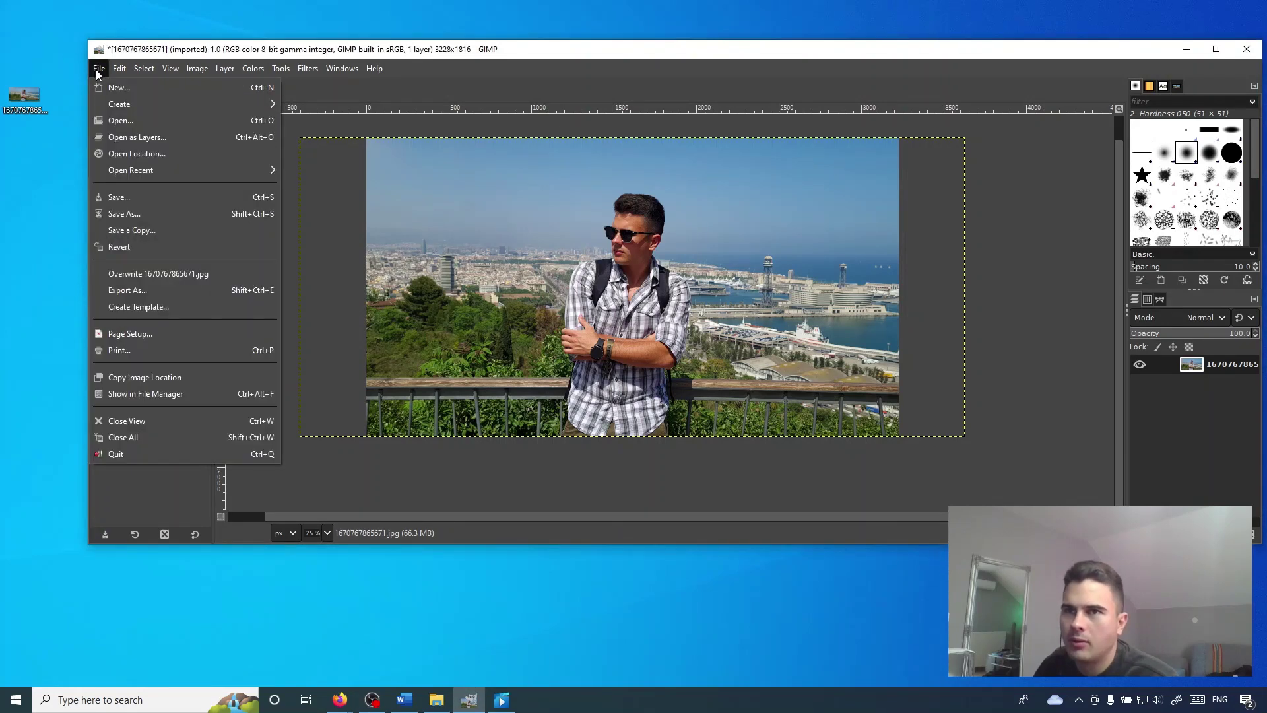
click(149, 290)
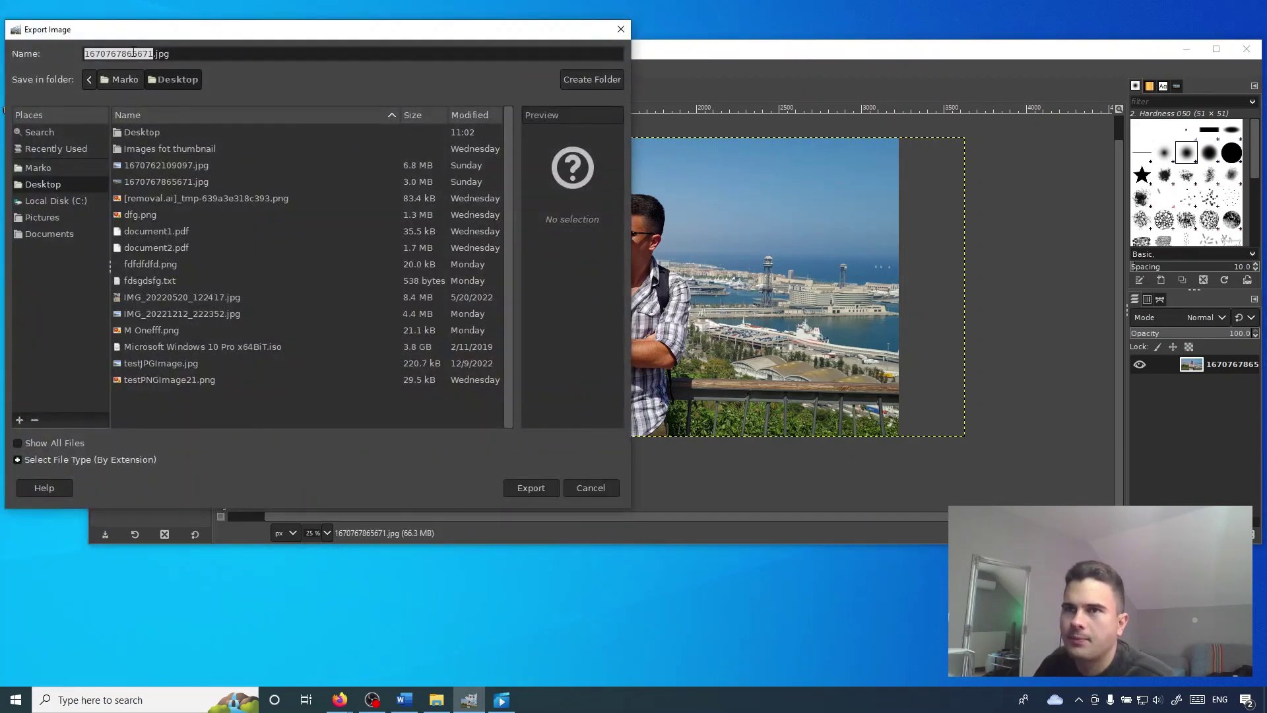
click(155, 53)
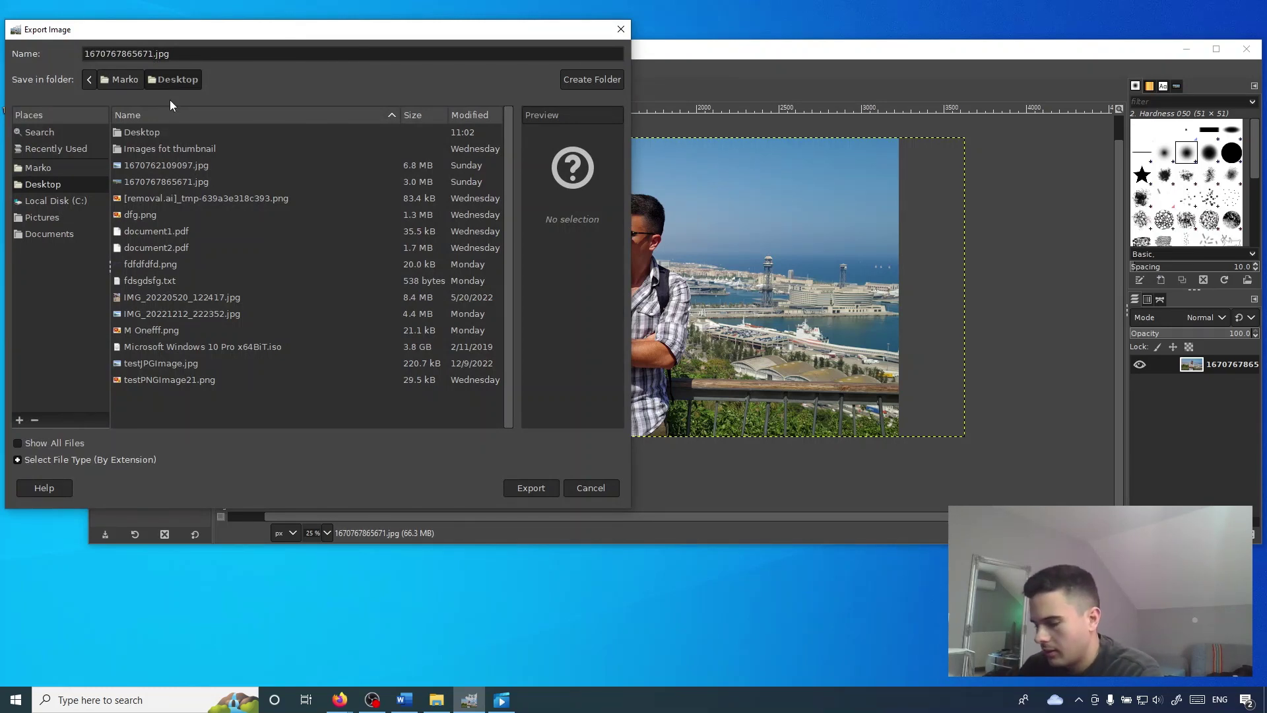
text(image16)
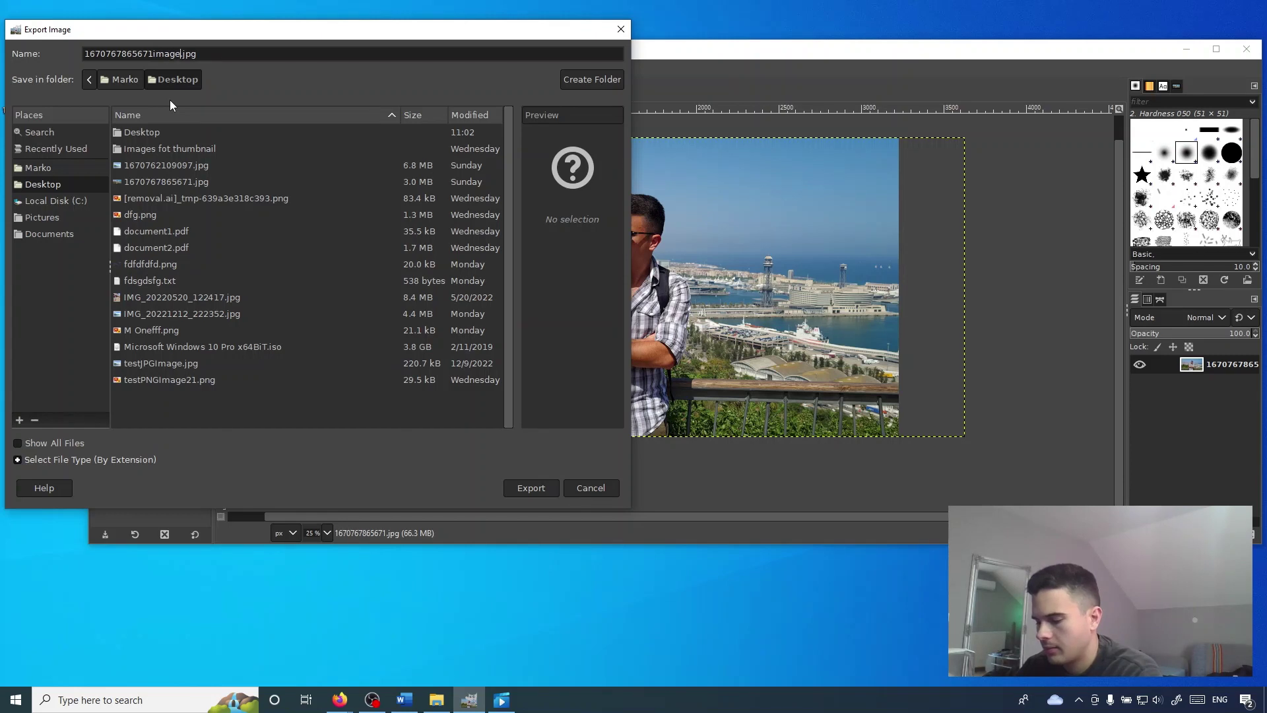
text(-9)
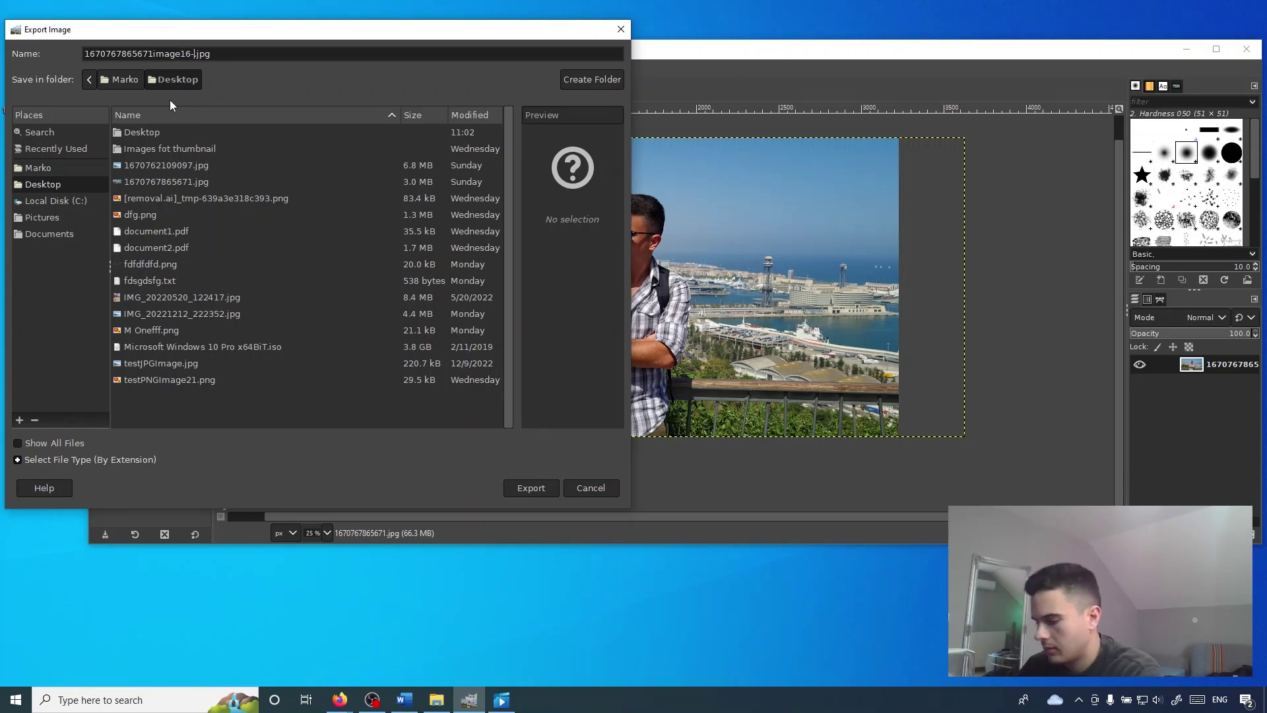
click(556, 490)
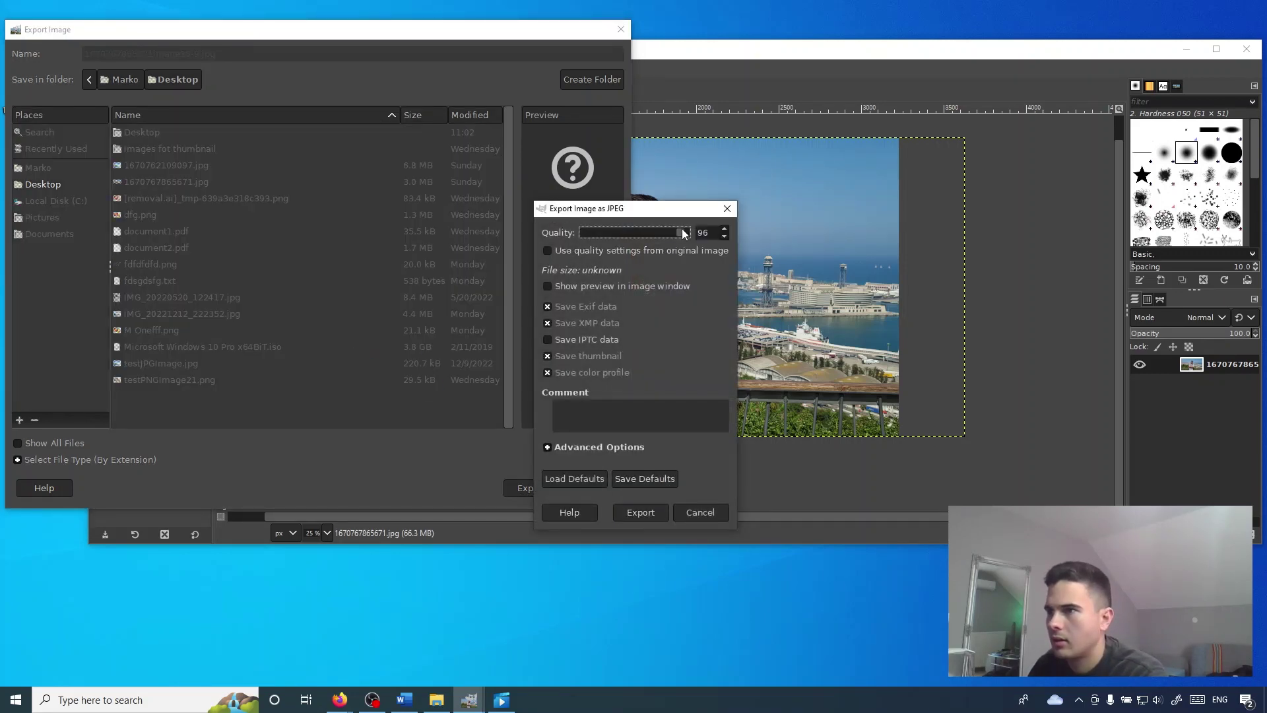
click(637, 512)
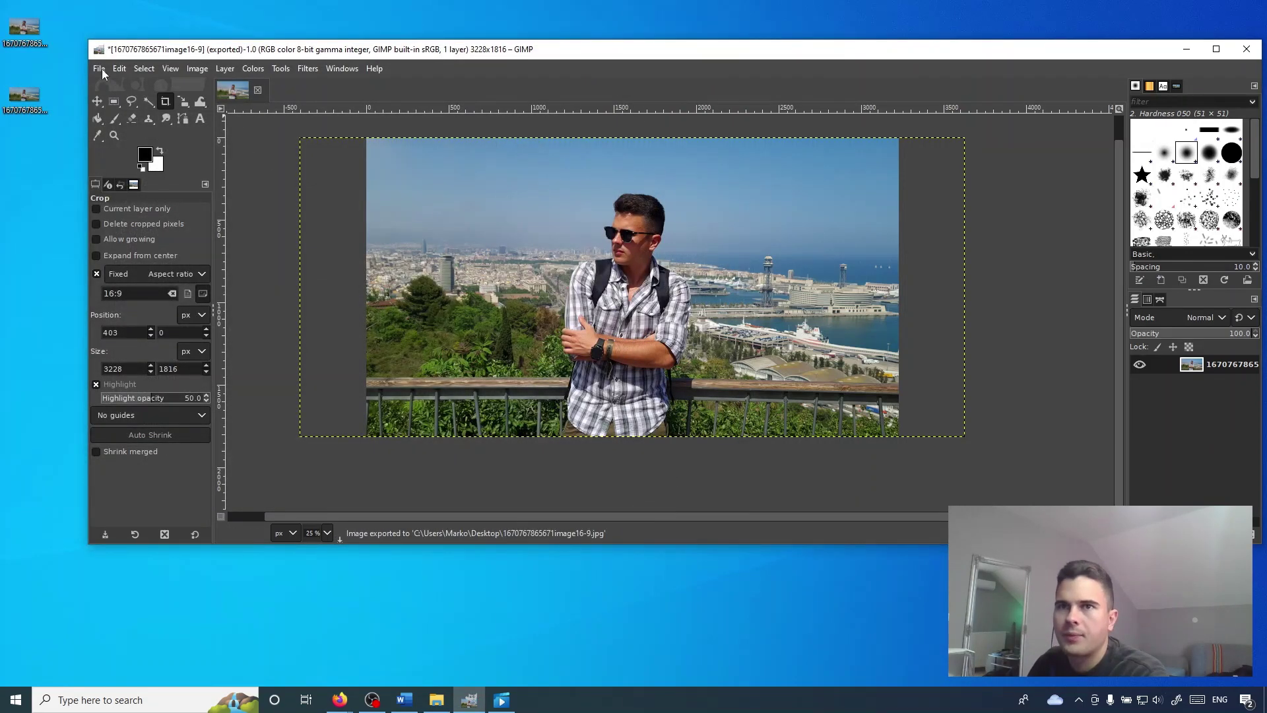
Step: Open the exported 16:9 image and the original photo in the photo viewer and arrange both windows for comparison
click(29, 43)
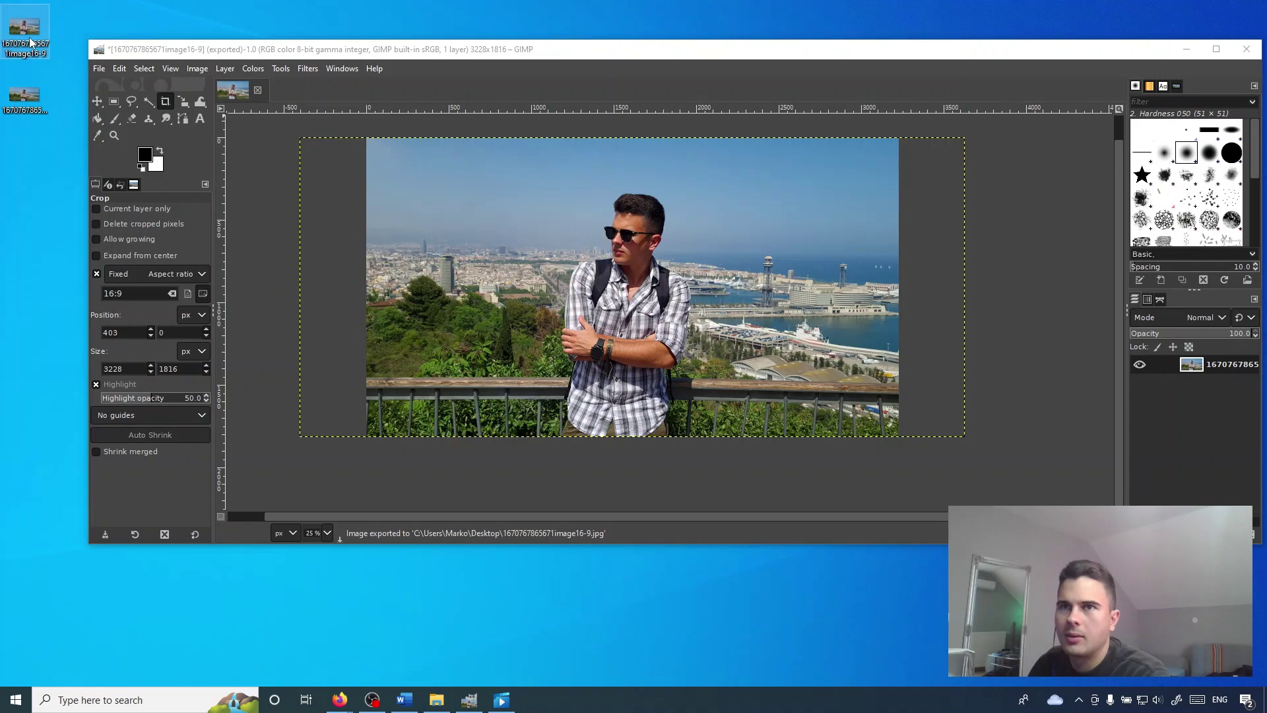
double_click(29, 42)
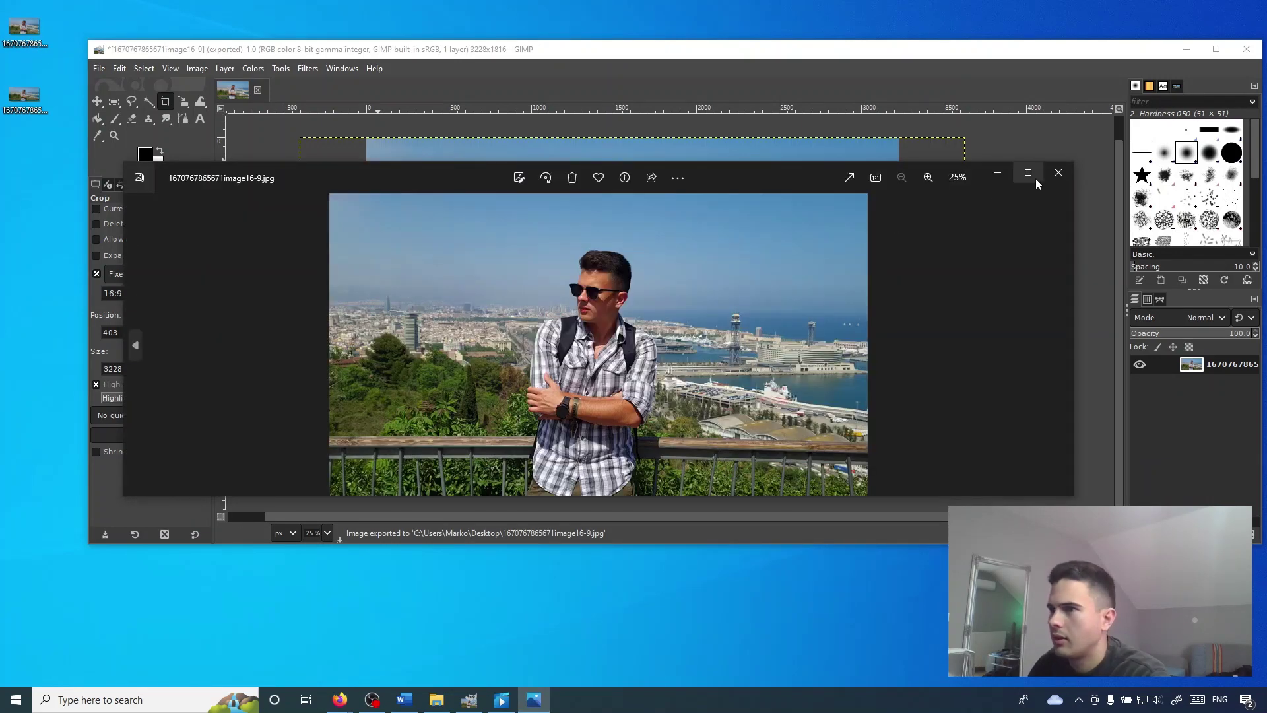
click(1028, 174)
drag(875, 14, 800, 57)
double_click(23, 99)
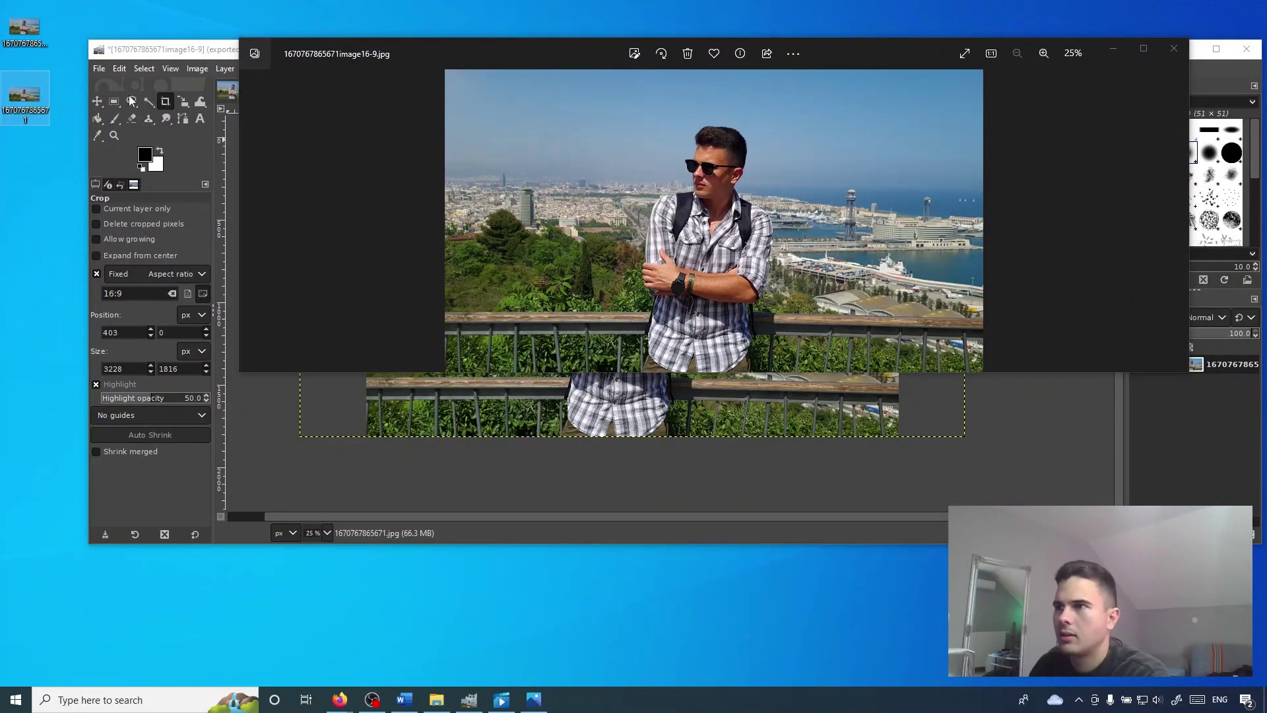
drag(806, 184, 884, 324)
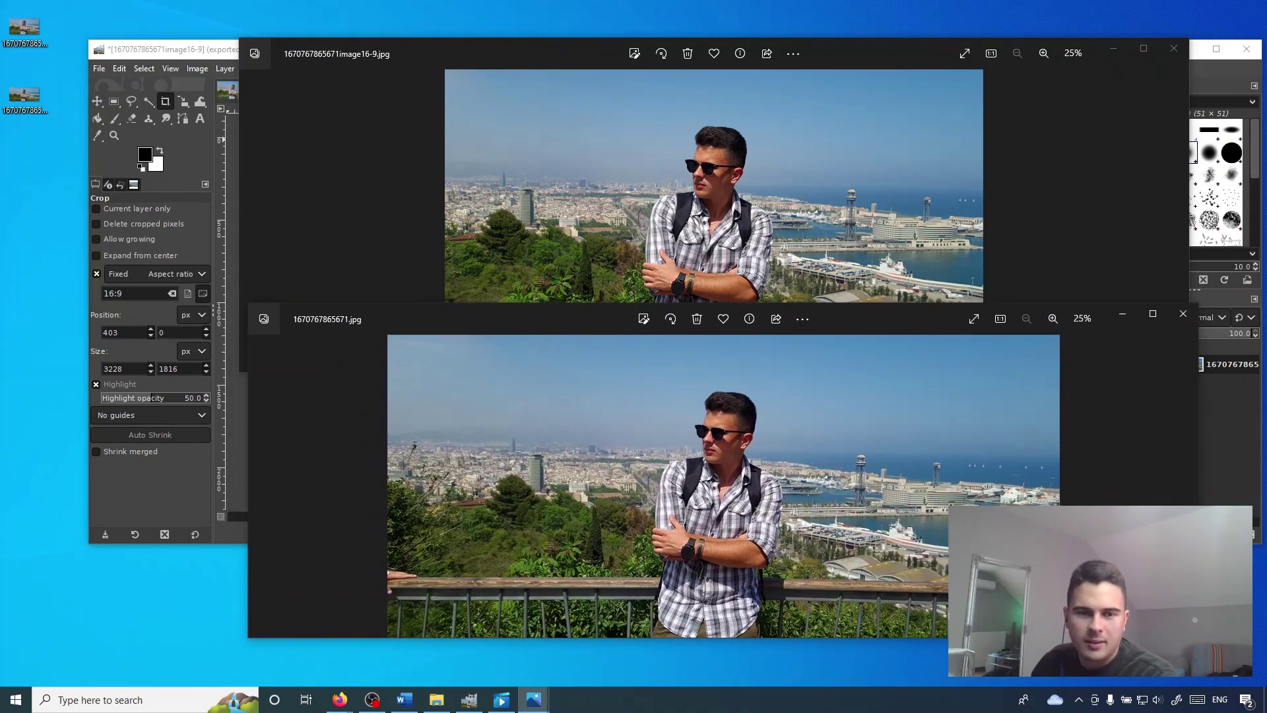